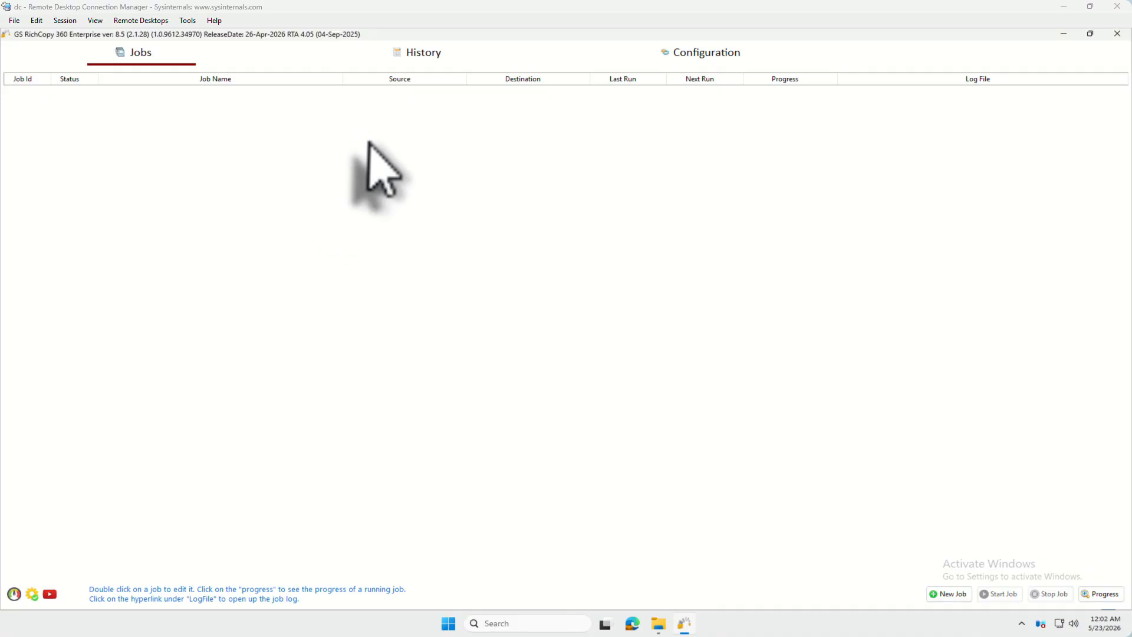
Create a new job without the wizard, using the cloud storage, TCP Copy or advanced options choice, and name it "Test Job"
right_click(292, 132)
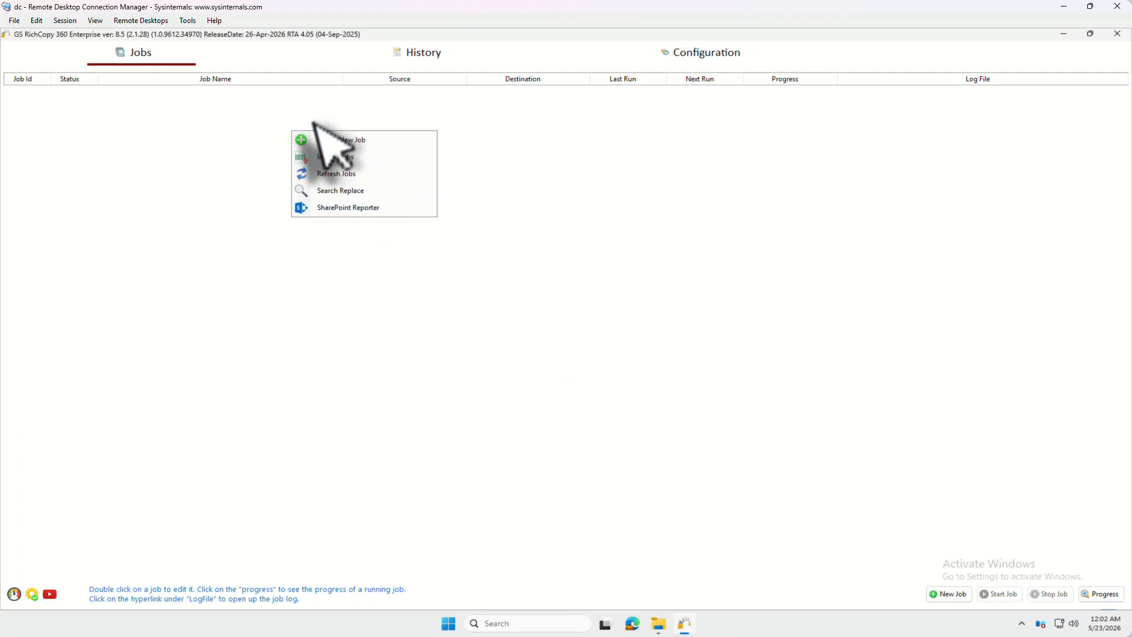
left_click(330, 140)
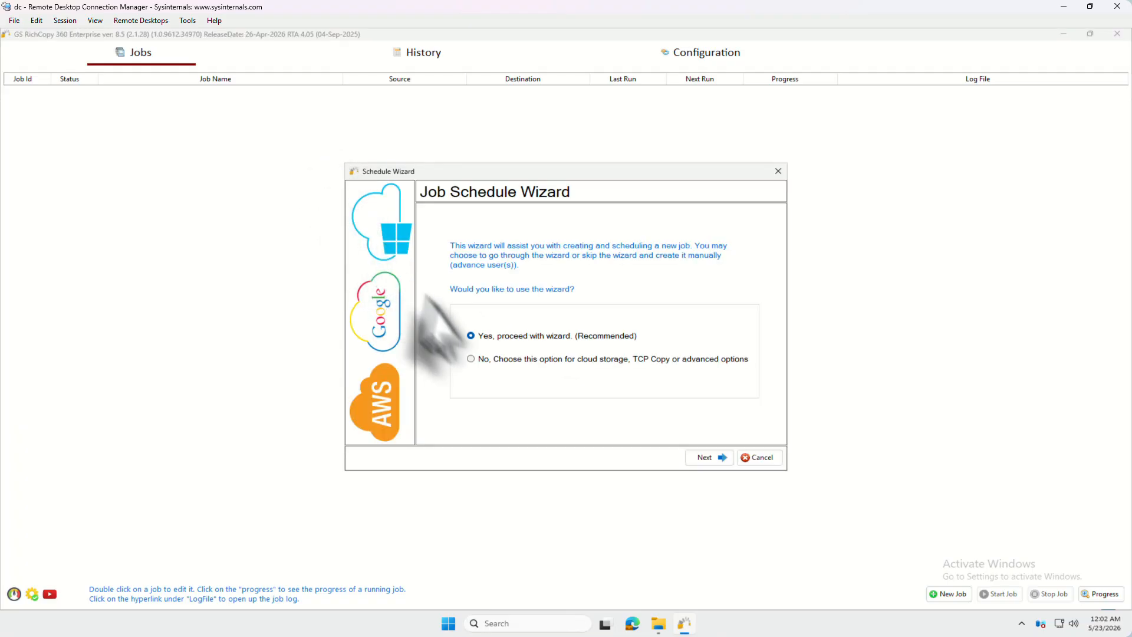
left_click(472, 359)
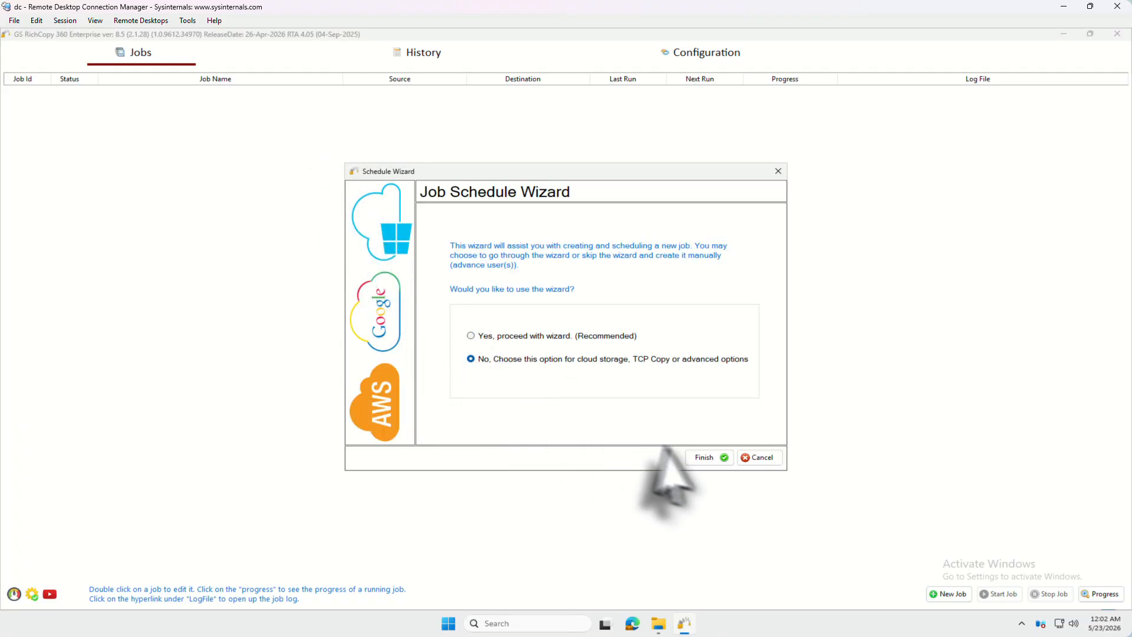
left_click(705, 458)
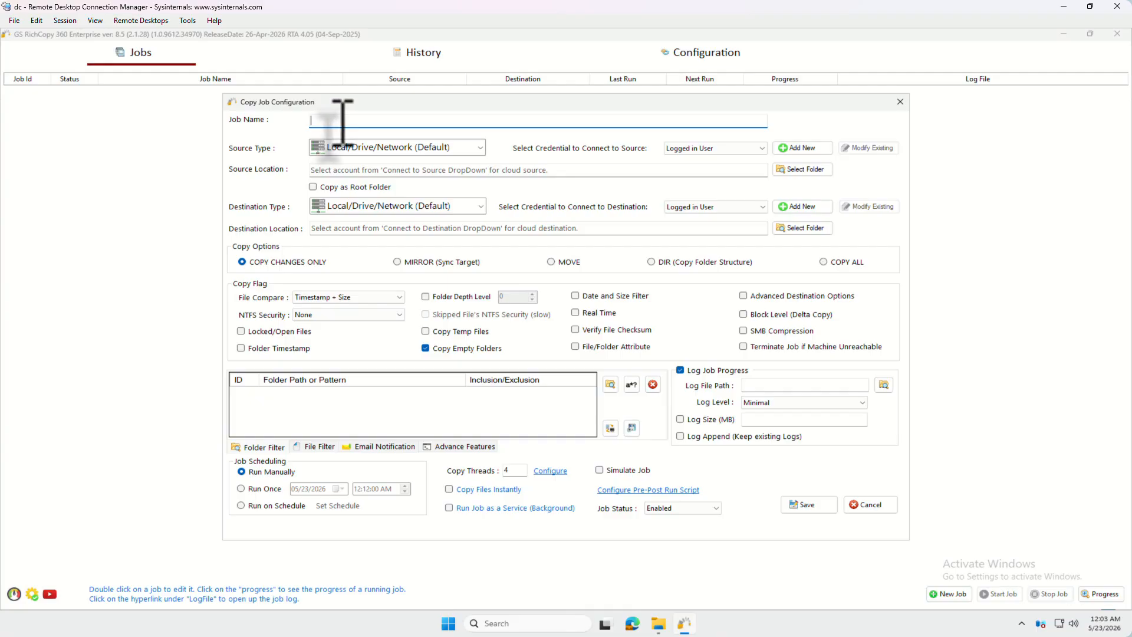
type("Test Job")
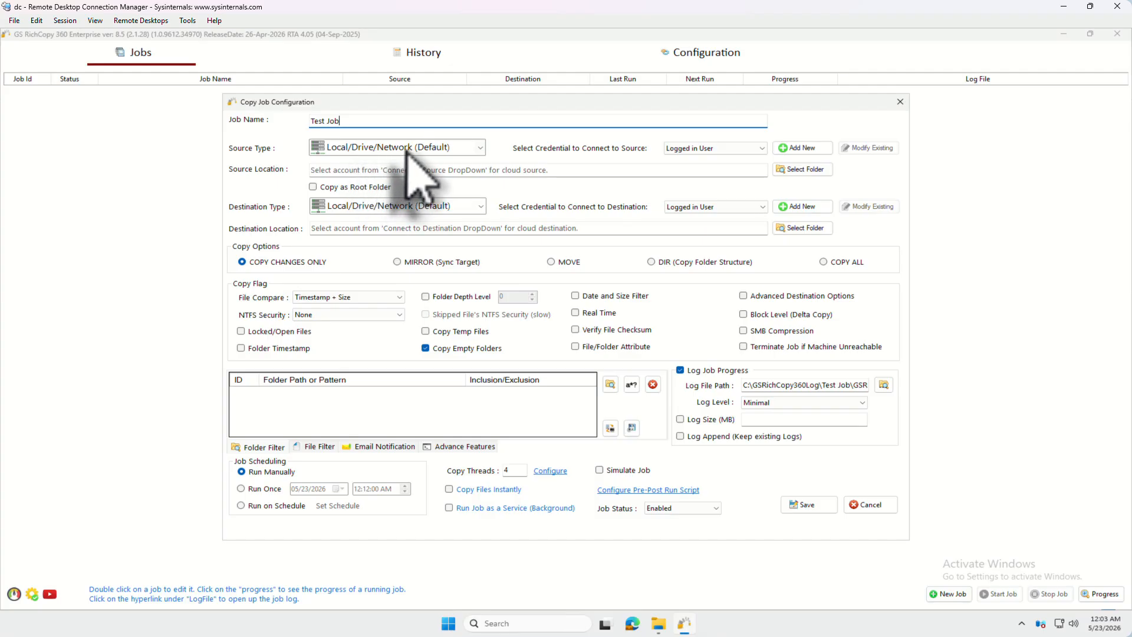
Set the job's source to Local/Drive/Network (Default) at C:\Data\Accounting and enable Copy as Root Folder
left_click(453, 150)
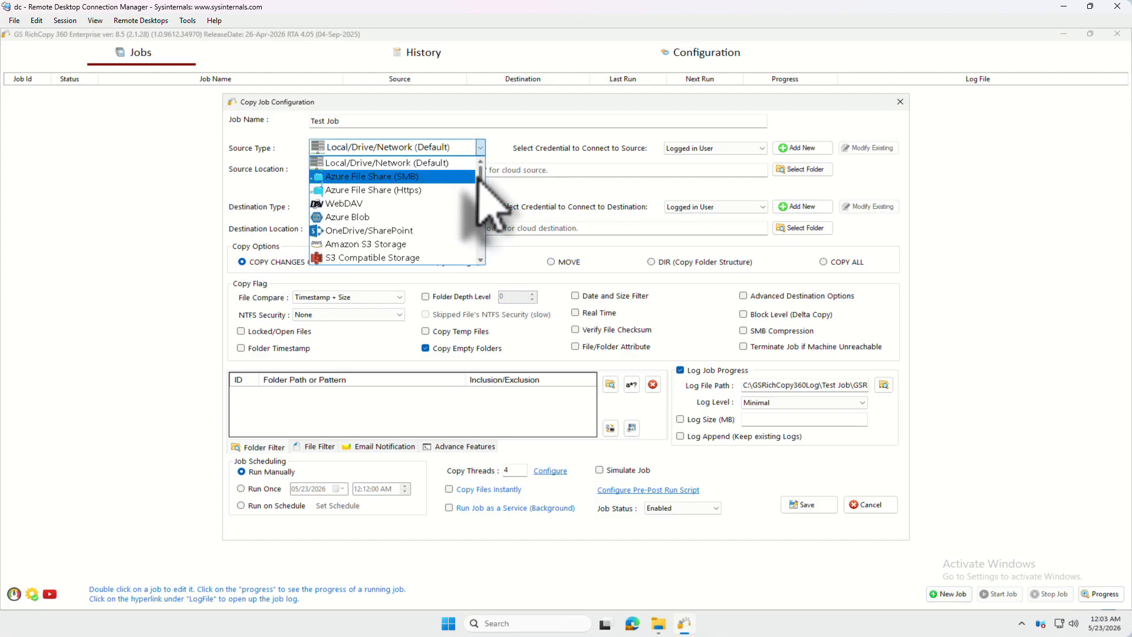
scroll(482, 197, "down", 1)
scroll(480, 203, "down", 2)
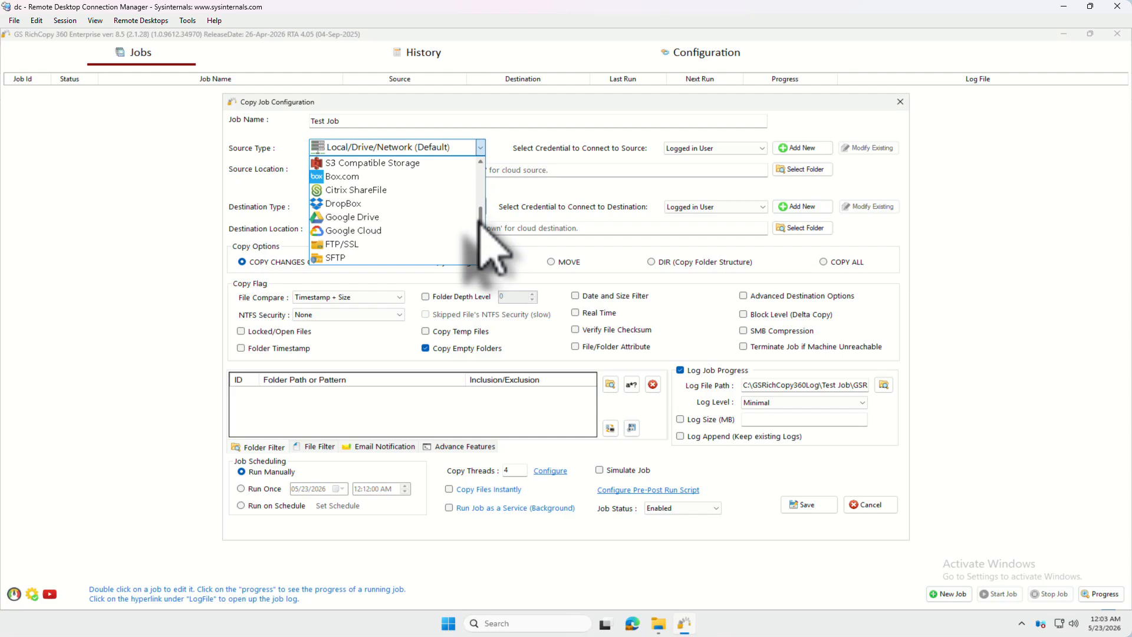
scroll(479, 214, "up", 3)
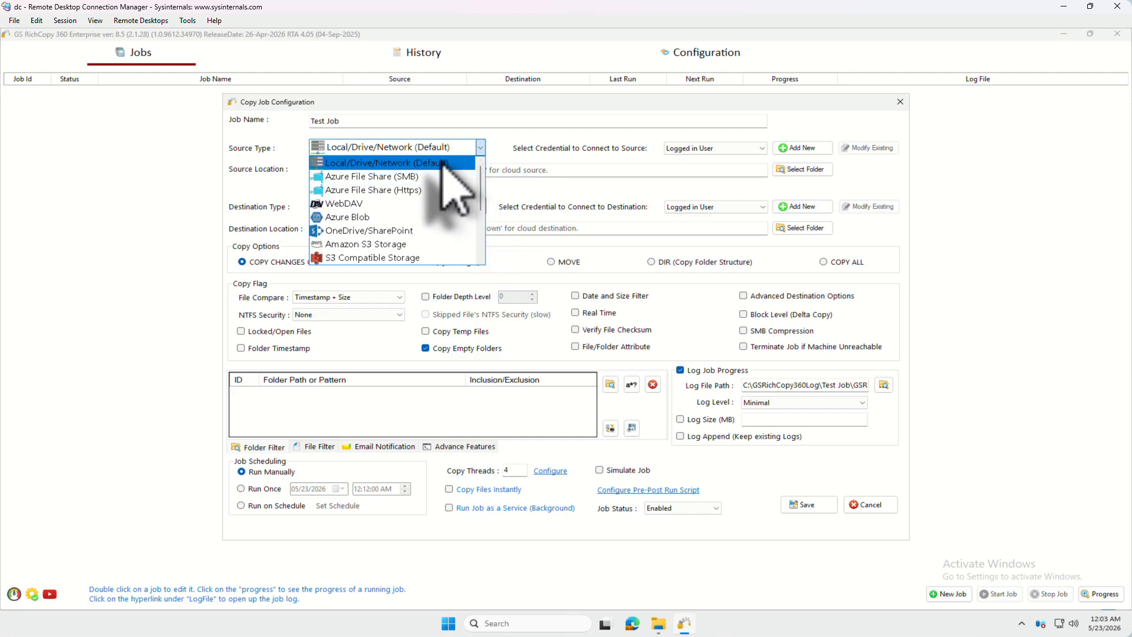
left_click(443, 161)
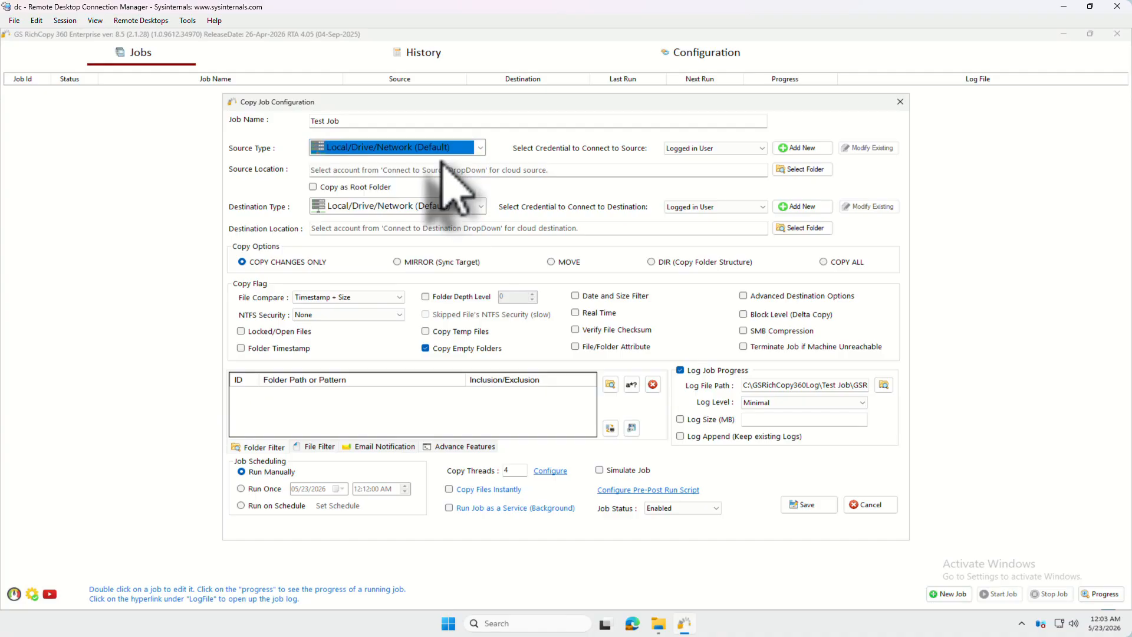
left_click(376, 170)
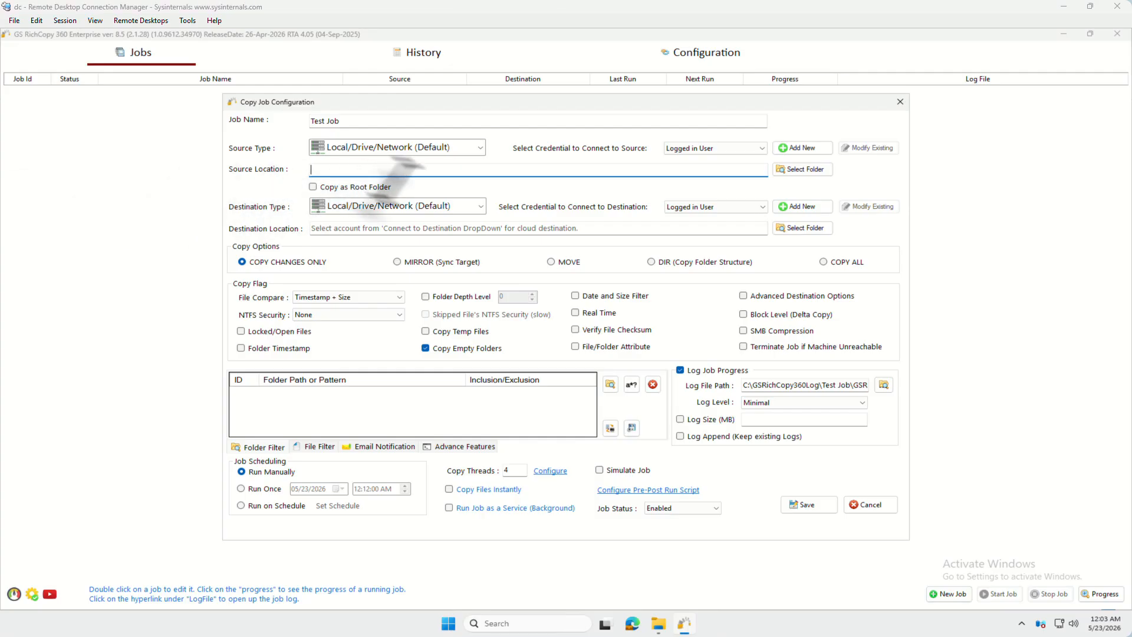
type("C:\\Data\\Accounting")
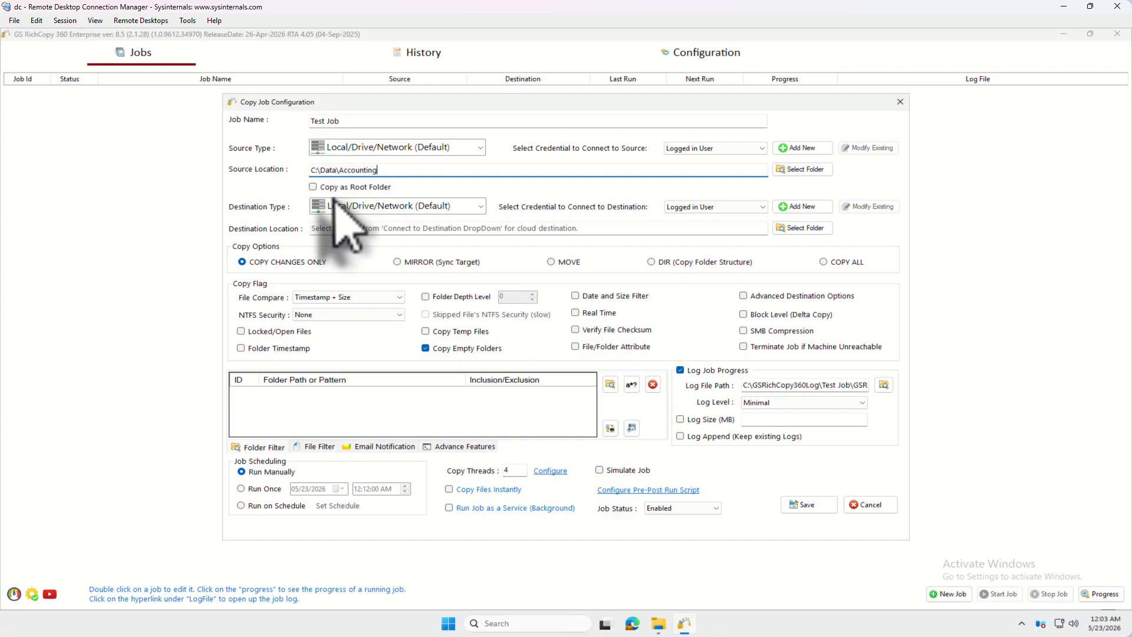
left_click(312, 187)
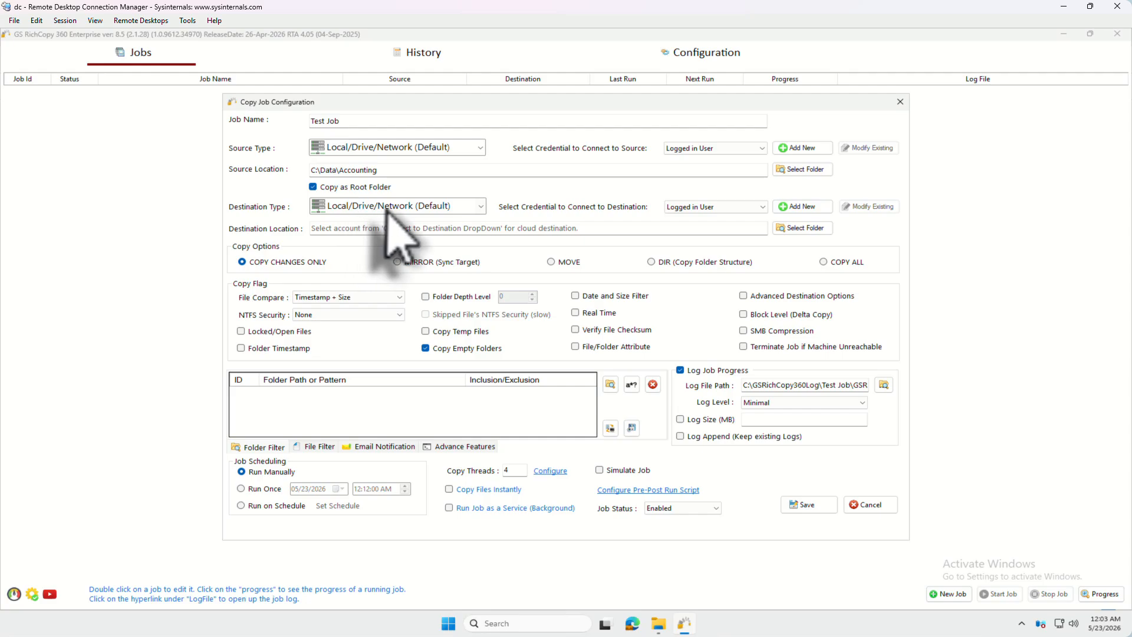
Set the job's destination to Local/Drive/Network (Default) at \\w2022\f$
left_click(360, 207)
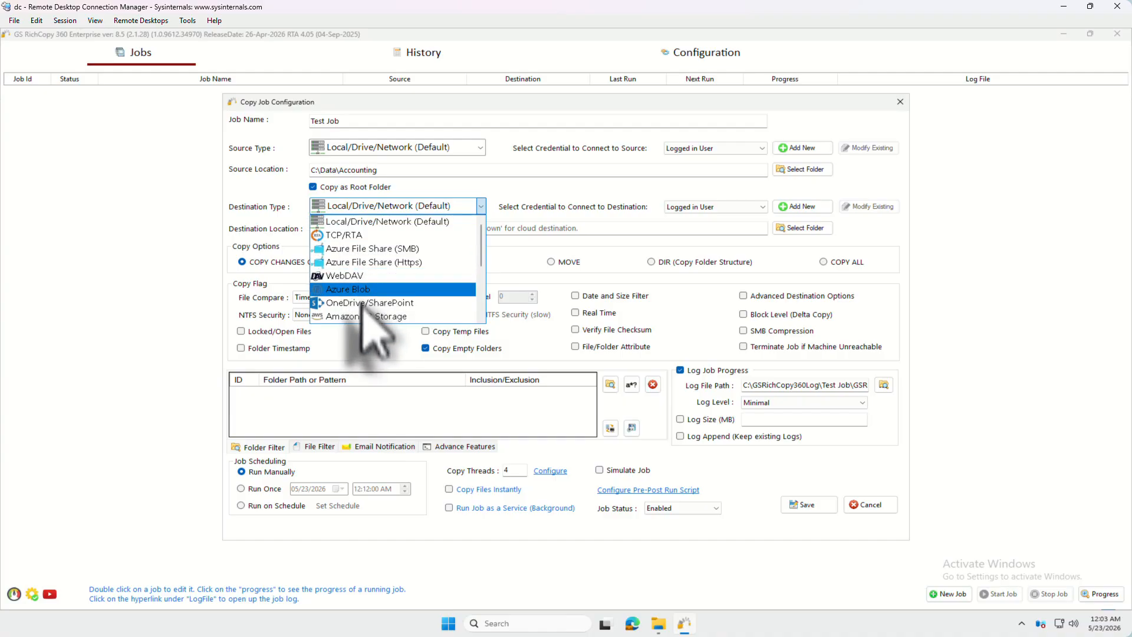
left_click(366, 222)
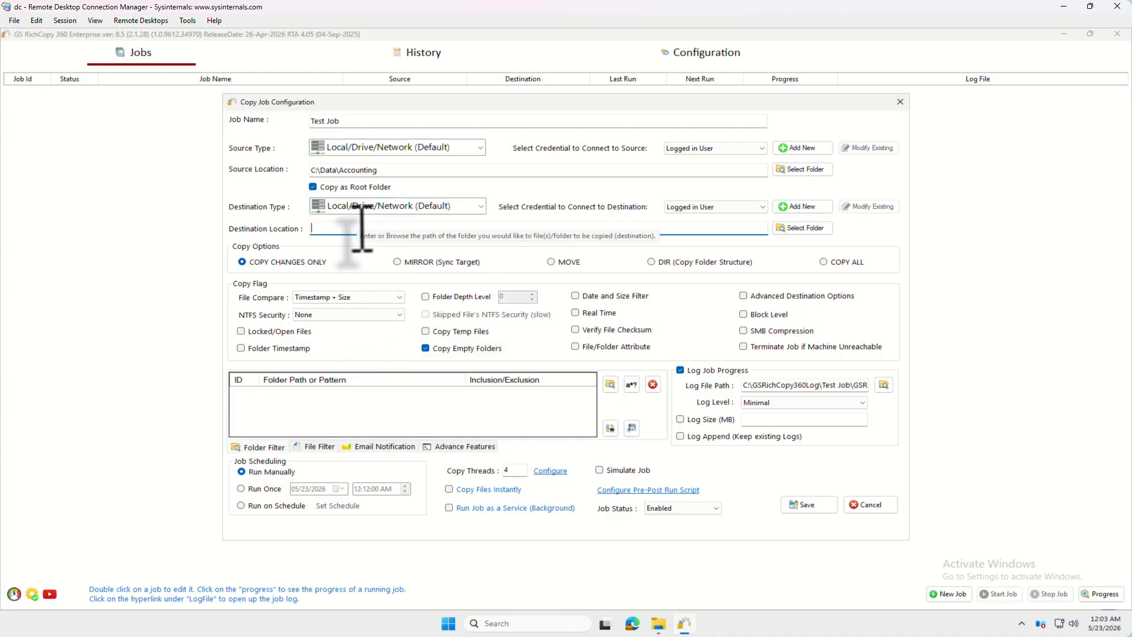
left_click(361, 228)
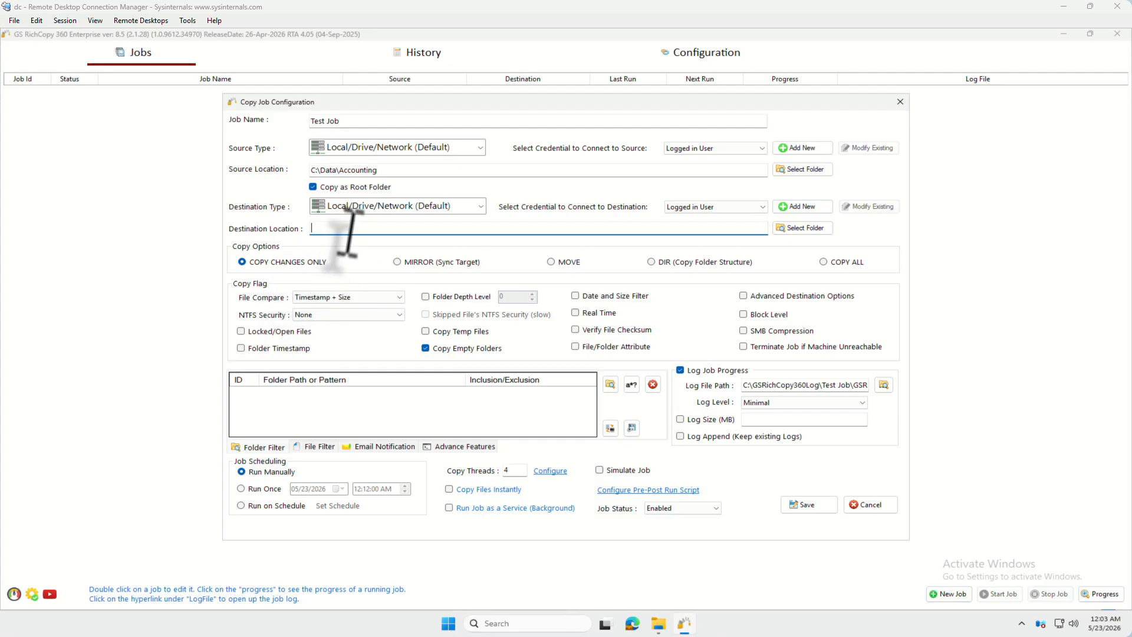
type("\\\\w2022\\f$")
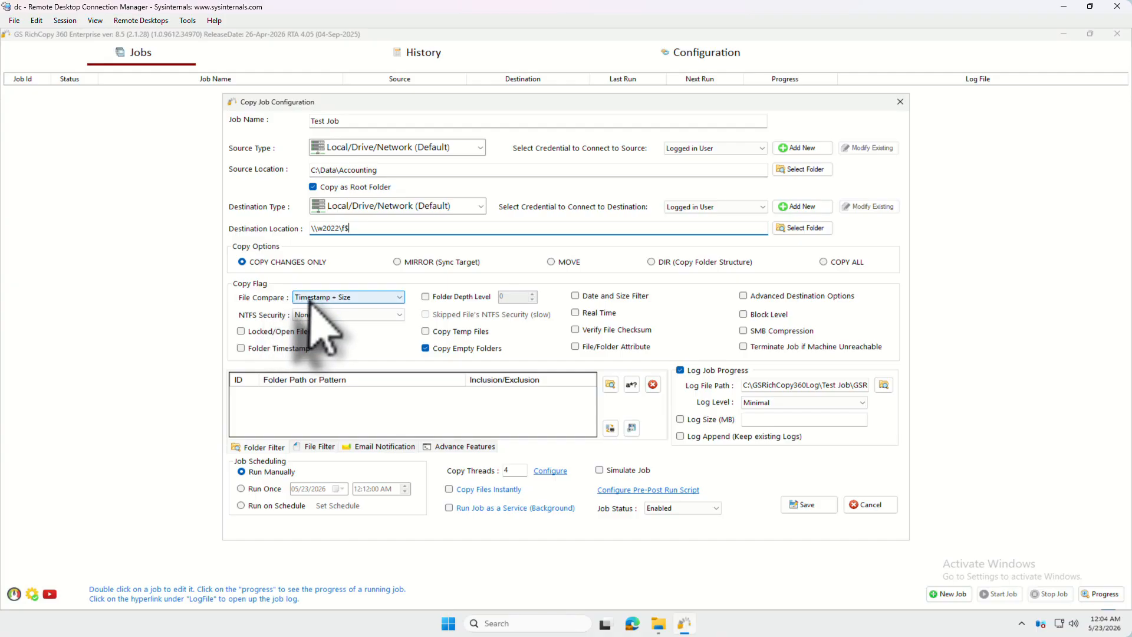
Review the File Compare criteria and set NTFS Security to Folder Only (Recommended)
mouse_move(310, 301)
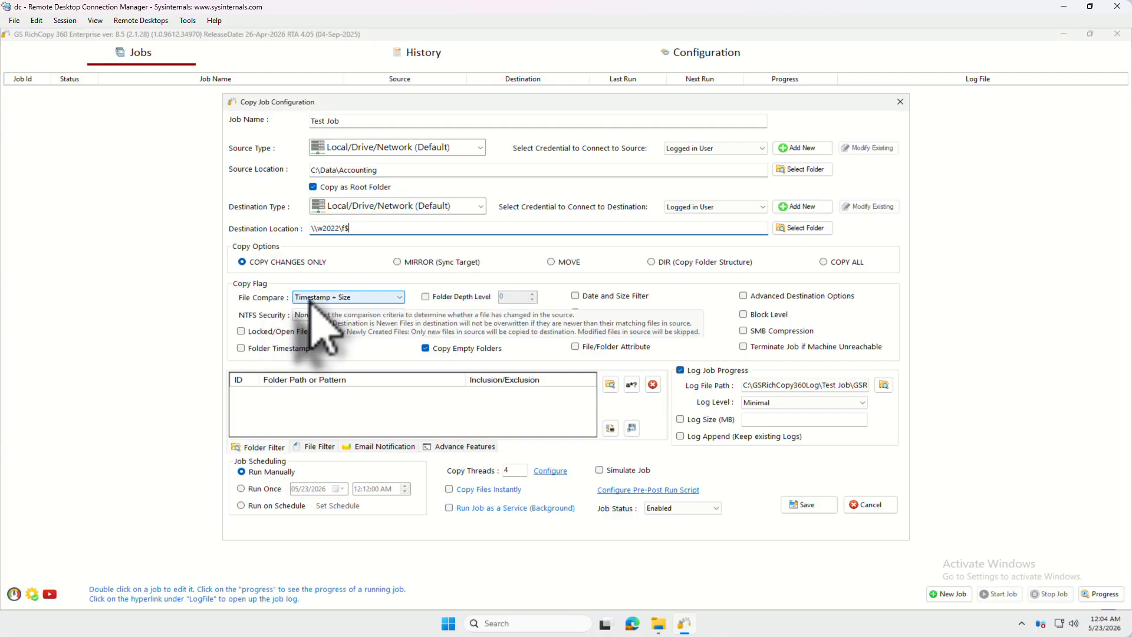
left_click(313, 299)
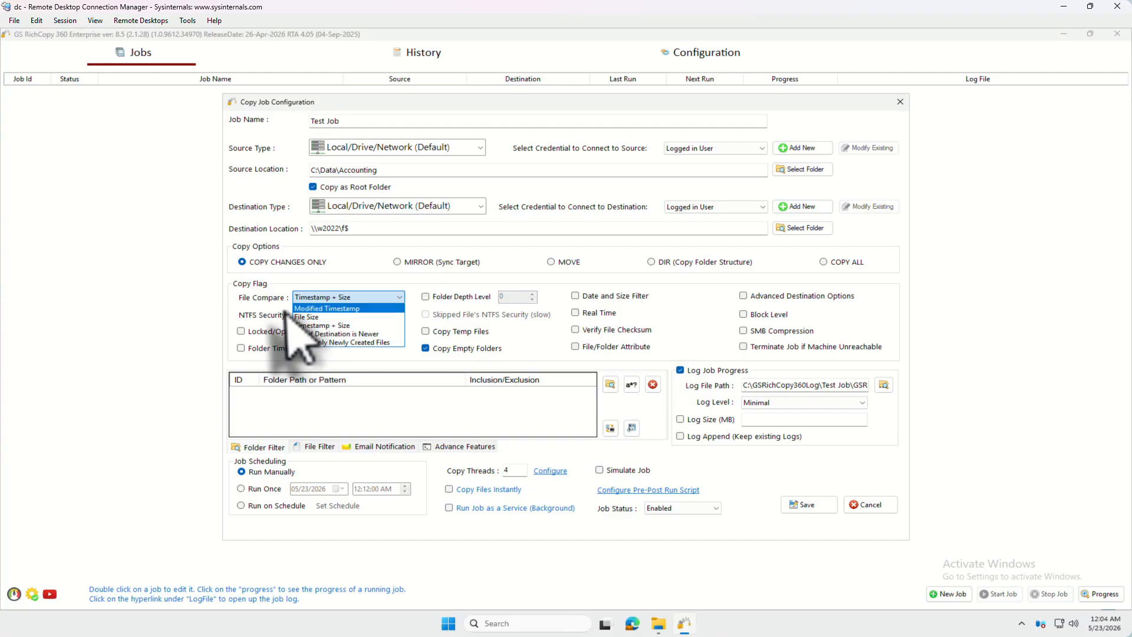
left_click(285, 311)
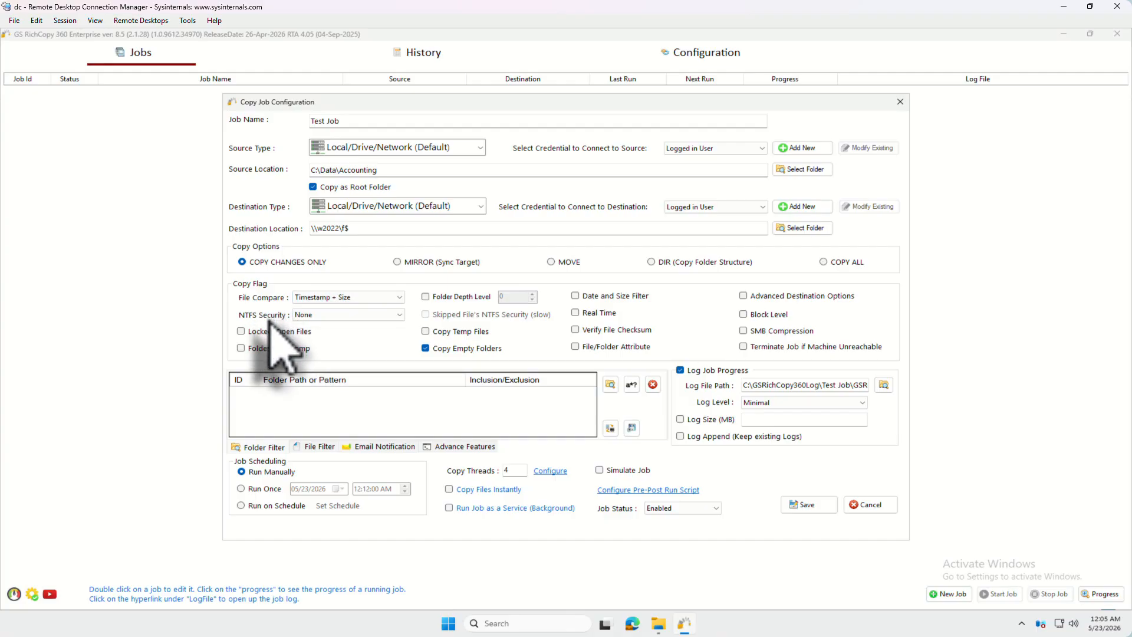
left_click(327, 315)
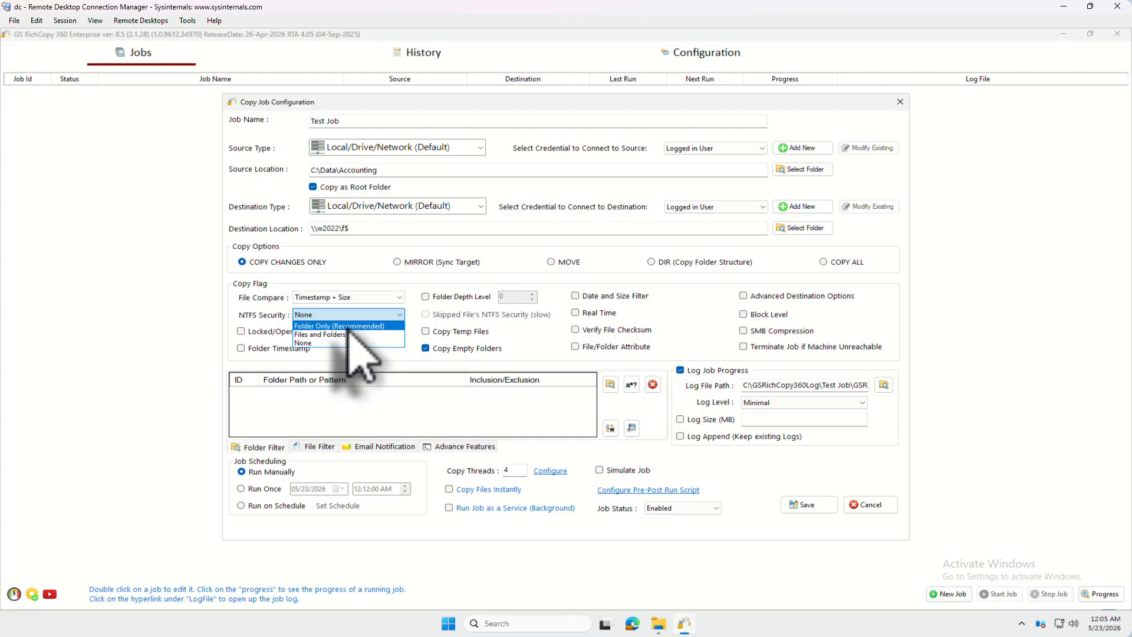
left_click(349, 327)
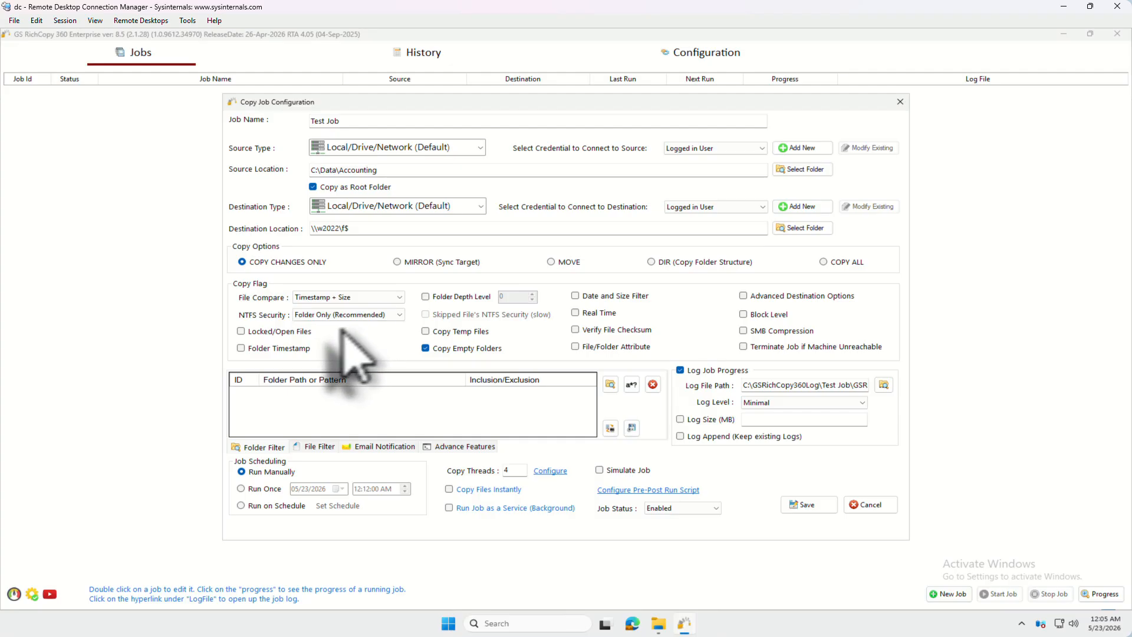
Enable Locked/Open Files, Folder Timestamp, File/Folder Attribute and Copy Files Instantly for the job, and save it
left_click(241, 331)
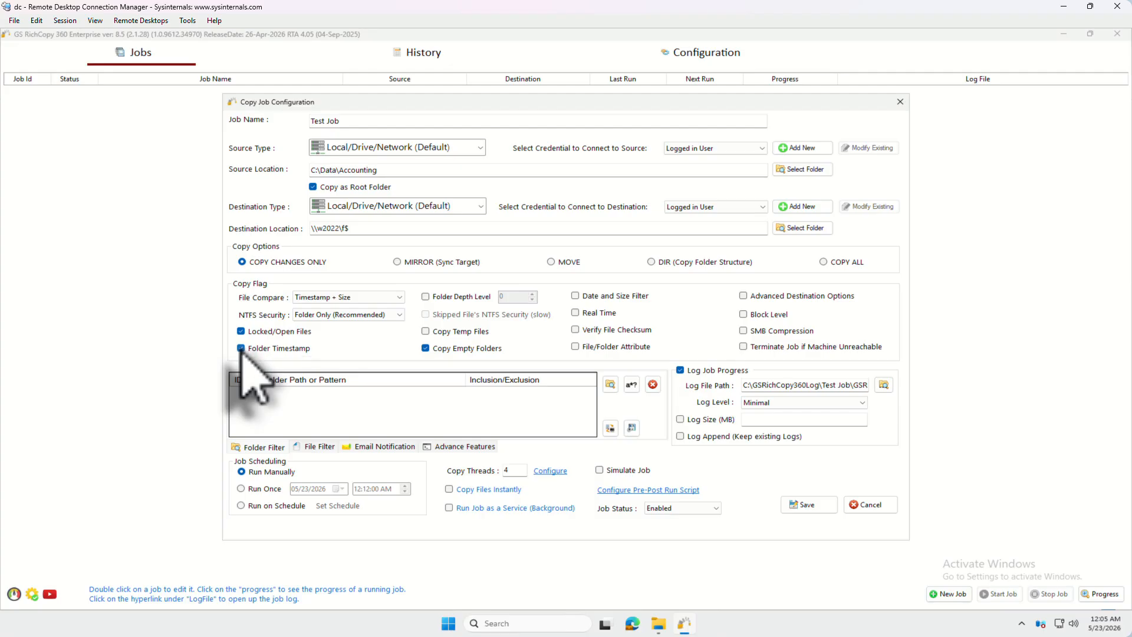
left_click(241, 348)
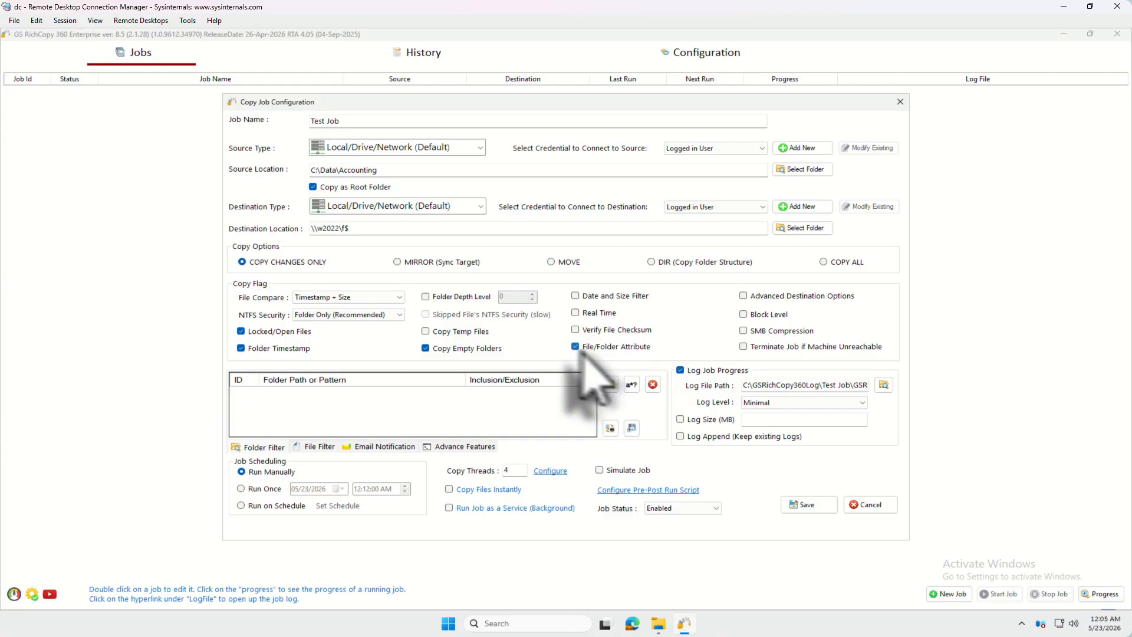
left_click(587, 348)
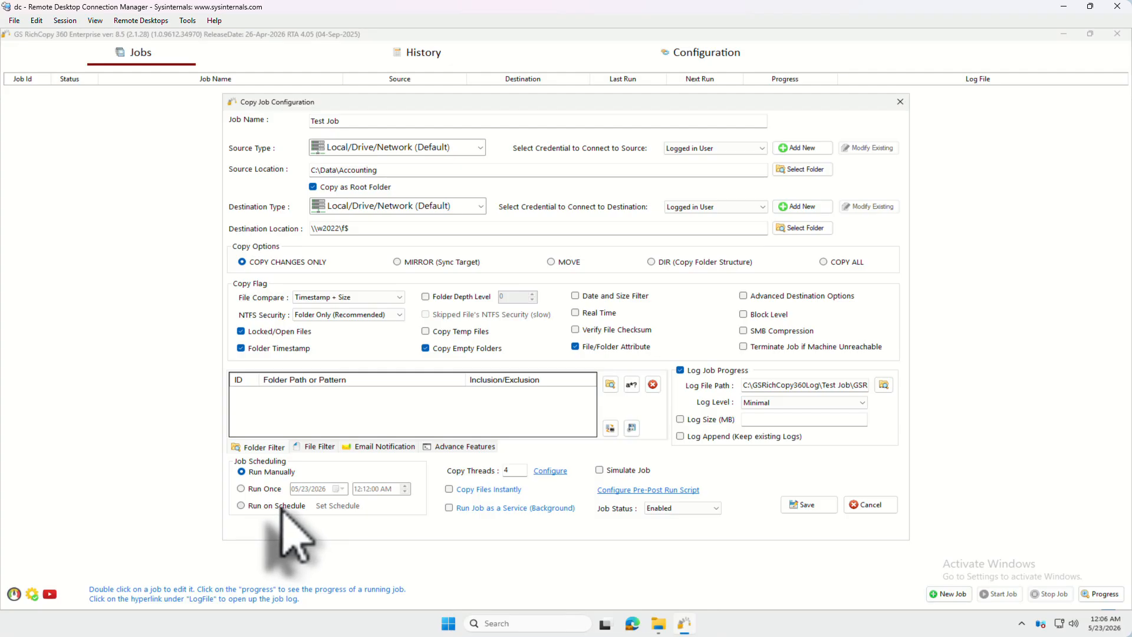
left_click(449, 489)
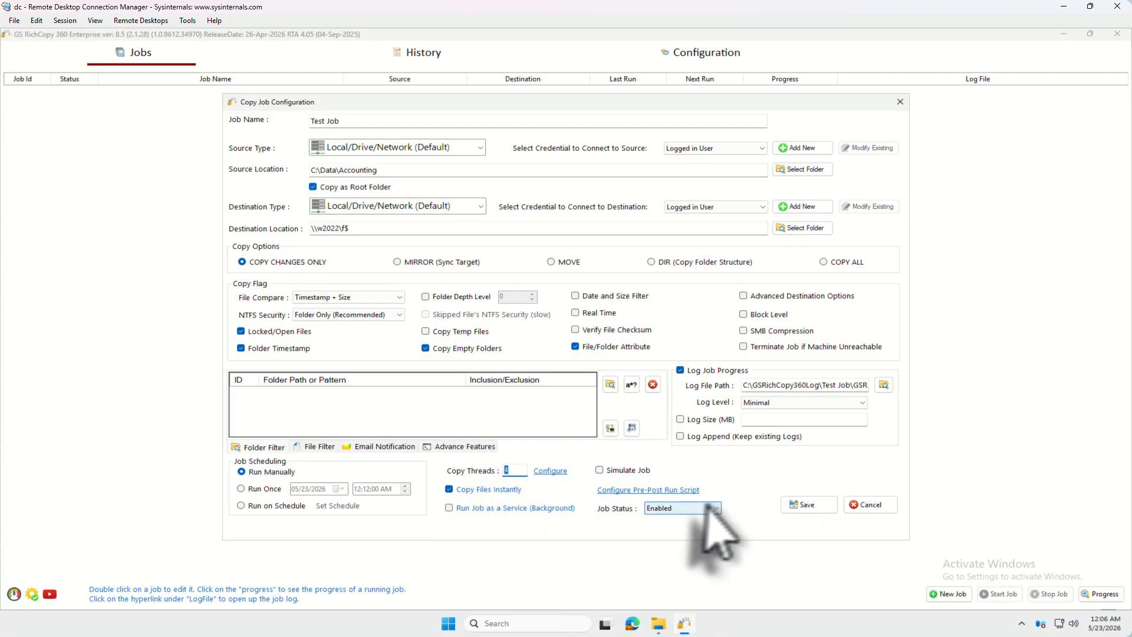
left_click(813, 506)
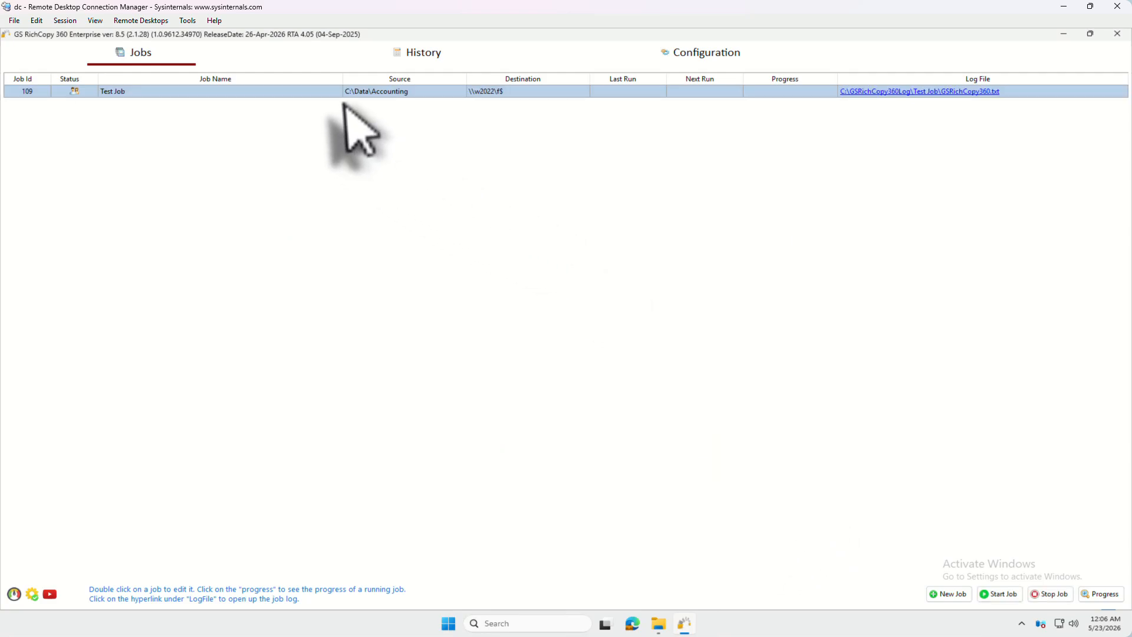
Start the Test Job and check its run details, closing the details window once the copy is done
right_click(338, 89)
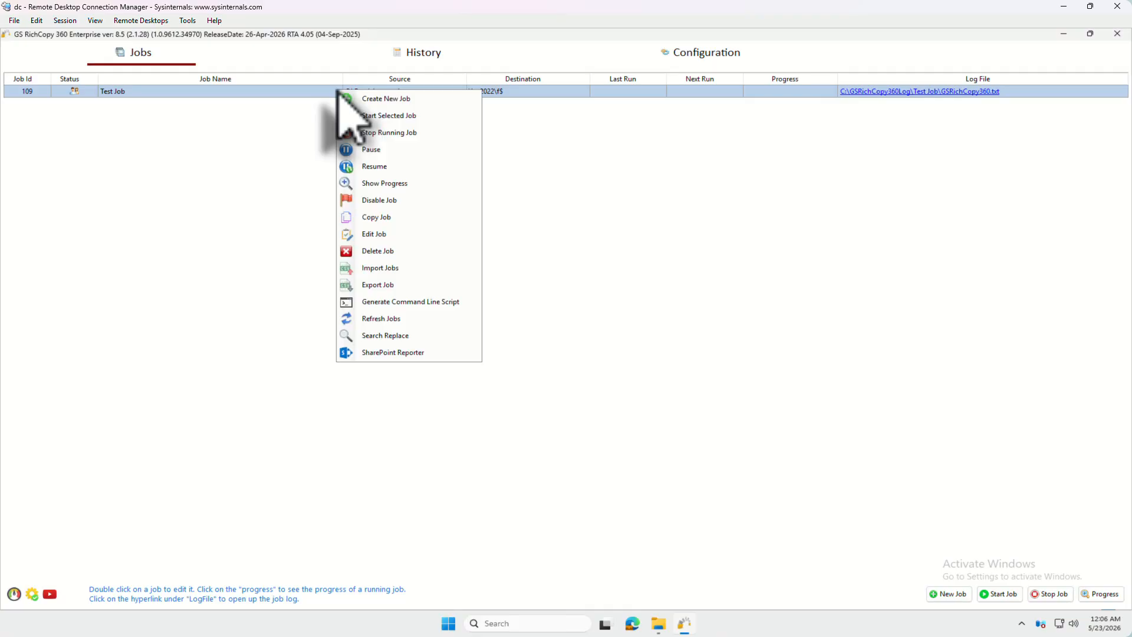
left_click(356, 115)
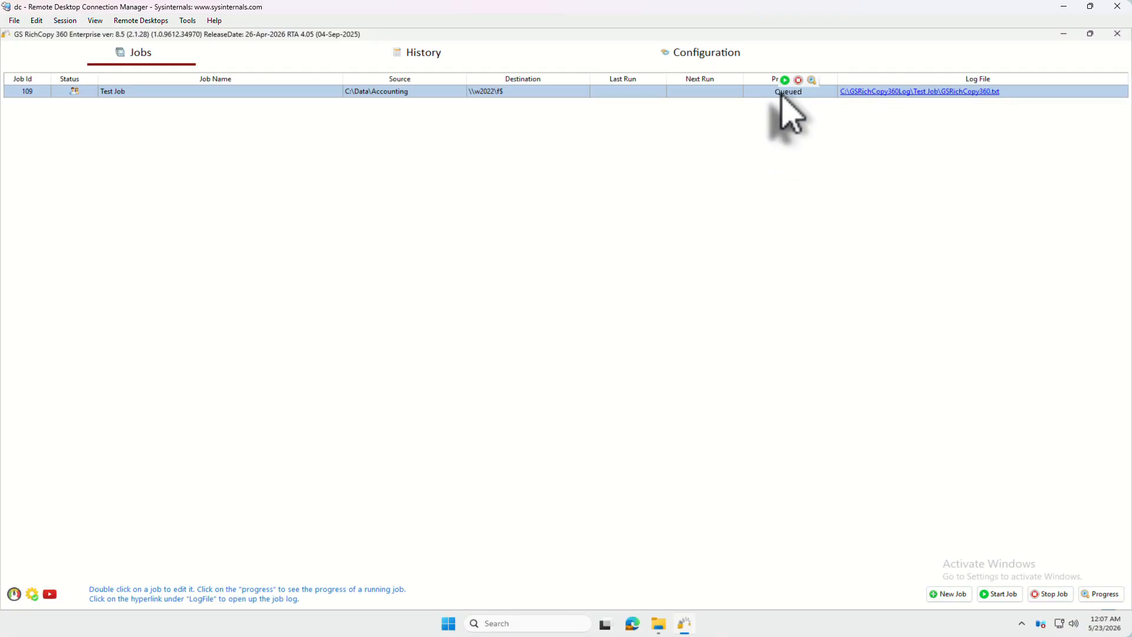
left_click(781, 92)
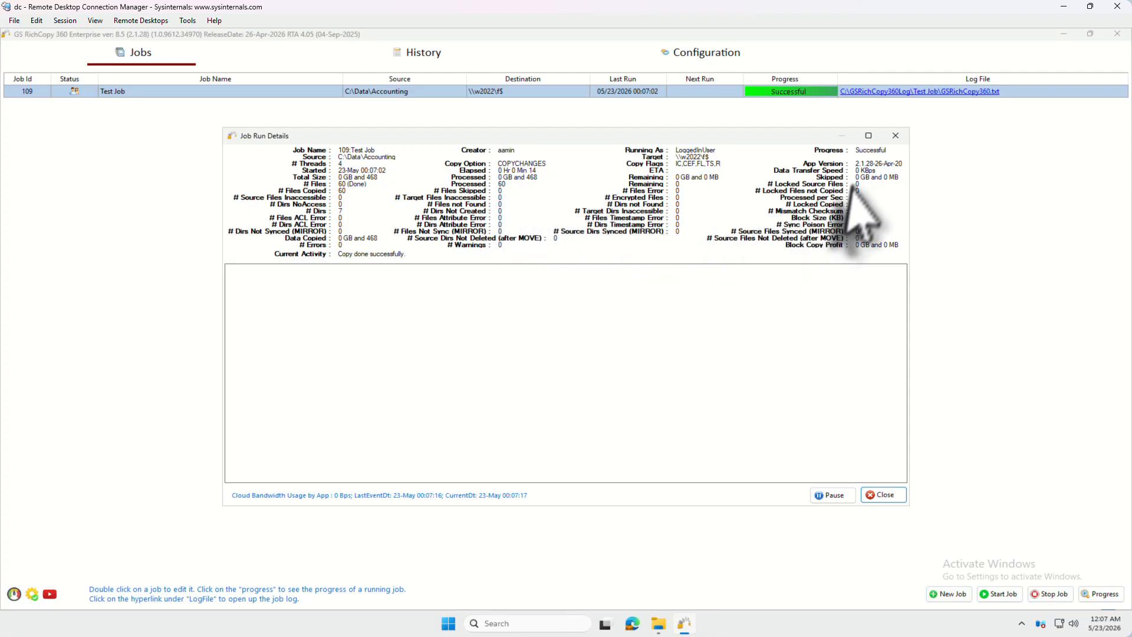
left_click(878, 495)
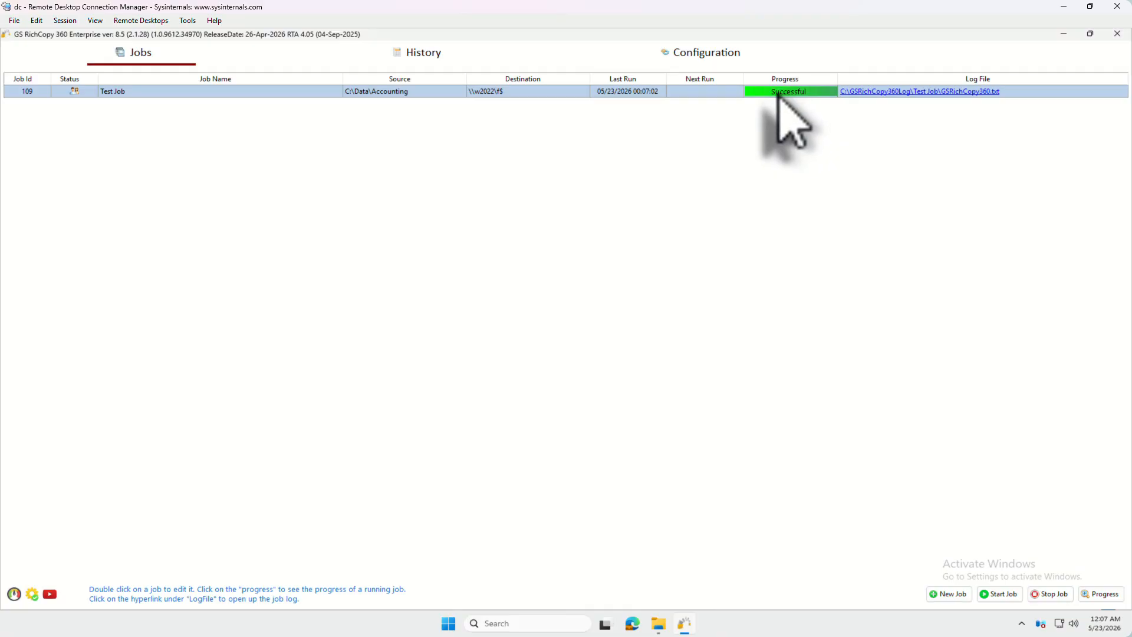
Open the Test Job's log file, examine its errors section and copy statistics through to the end, and close it
left_click(885, 93)
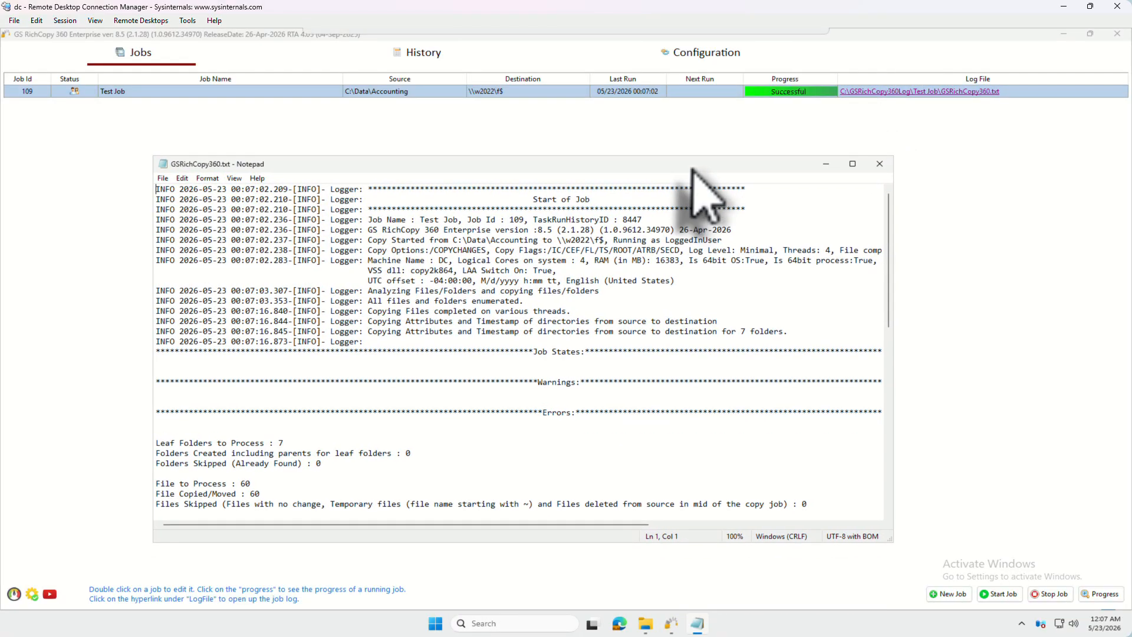
left_click_drag(538, 429, 301, 407)
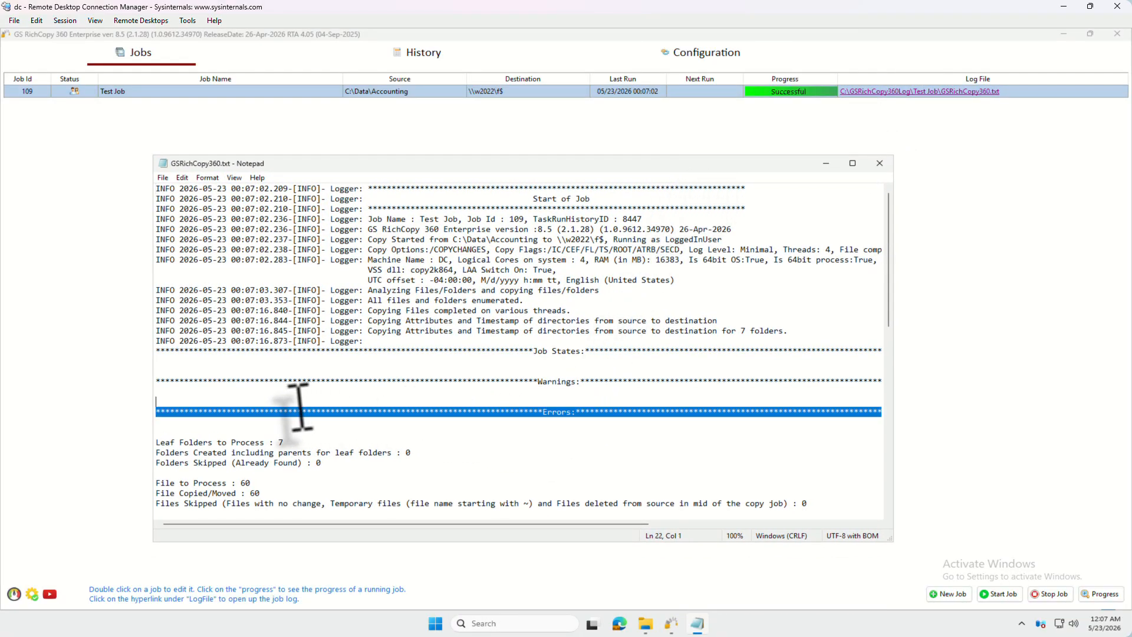
left_click(288, 420)
scroll(307, 433, "down", 6)
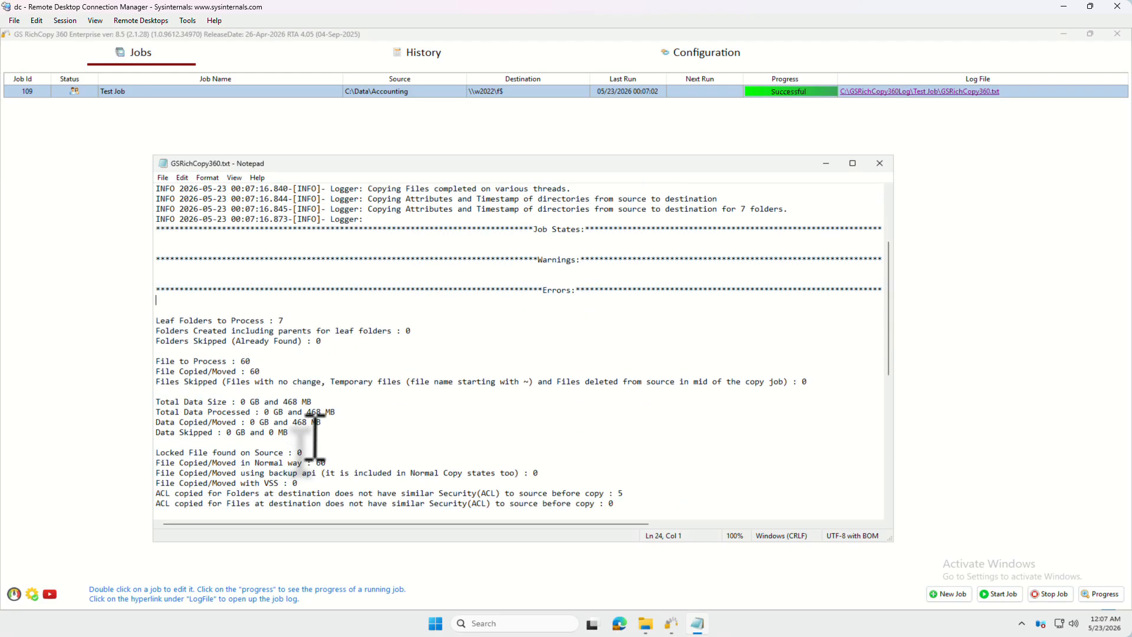
scroll(316, 438, "down", 9)
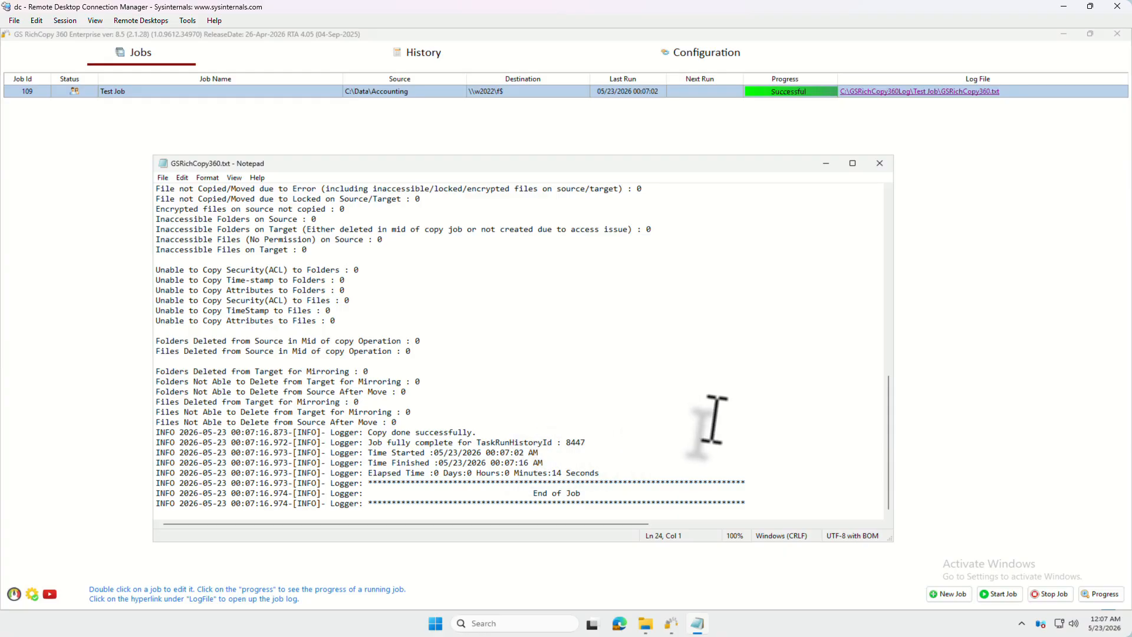
left_click(879, 163)
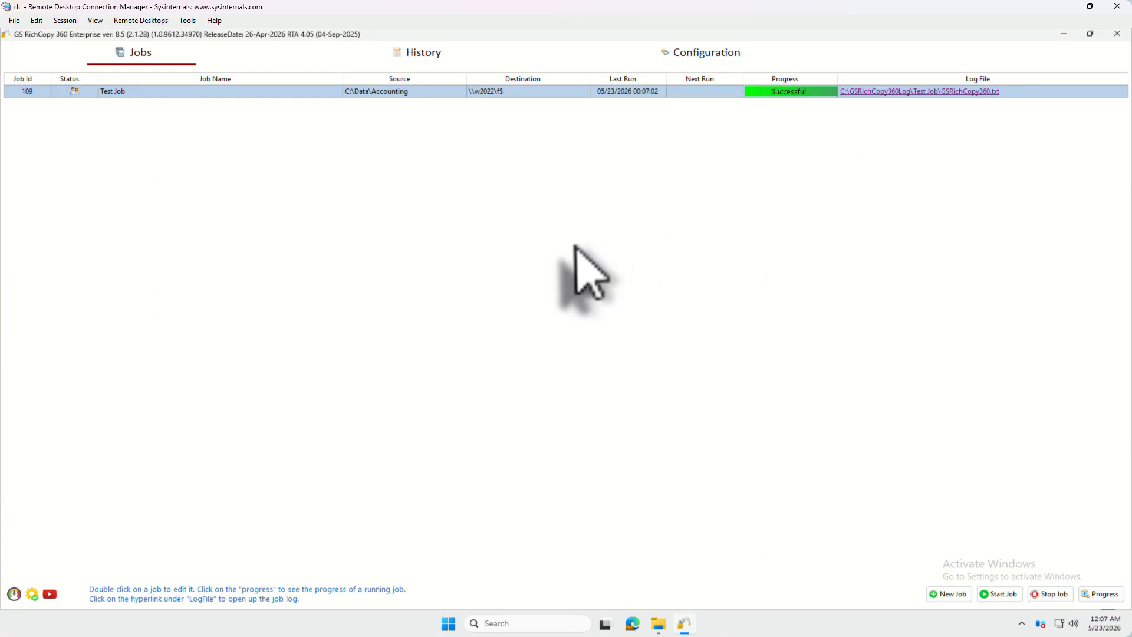